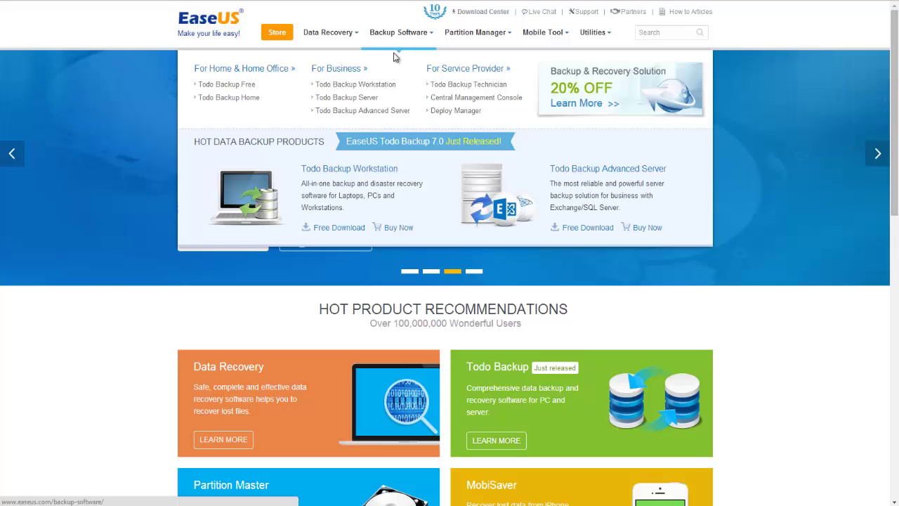
- Open the Todo Backup Free product page and go to its download form
click(224, 85)
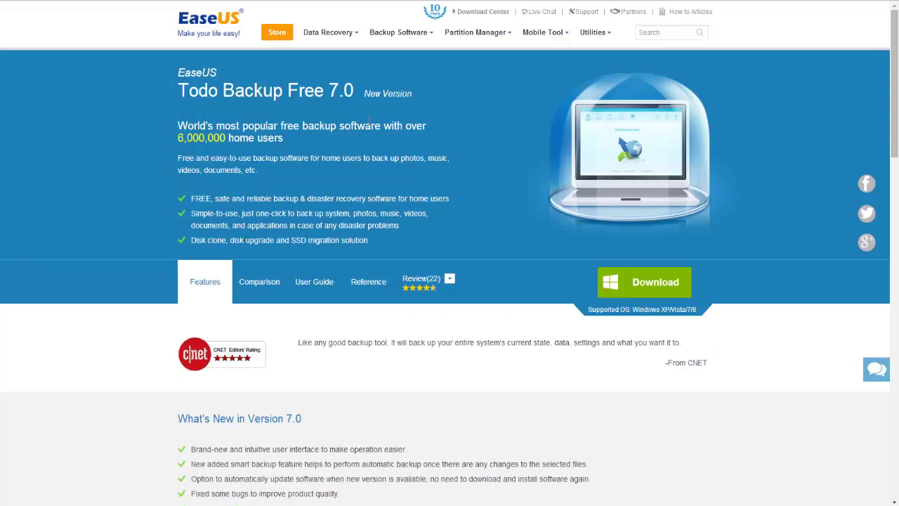
click(665, 284)
scroll(614, 265, down, 3)
scroll(421, 188, up, 3)
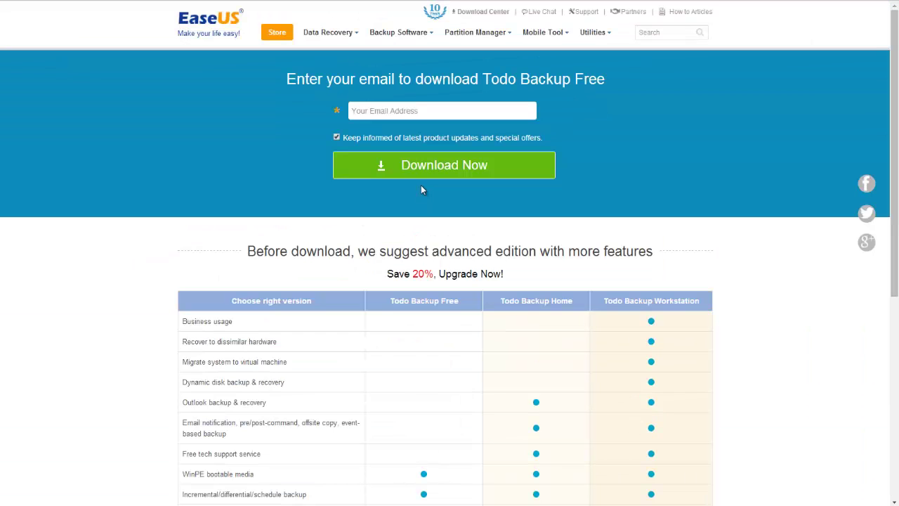
- Fill in the e-mail address for the download and opt out of product updates and special offers
click(365, 109)
key(ctrl+v)
click(337, 136)
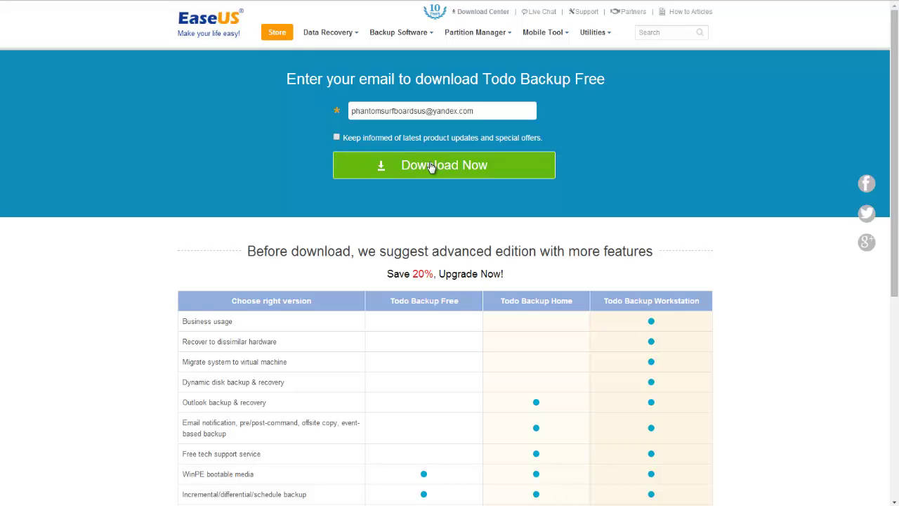
- Download the installer tb_free.exe and save it in the Downloads folder
click(431, 167)
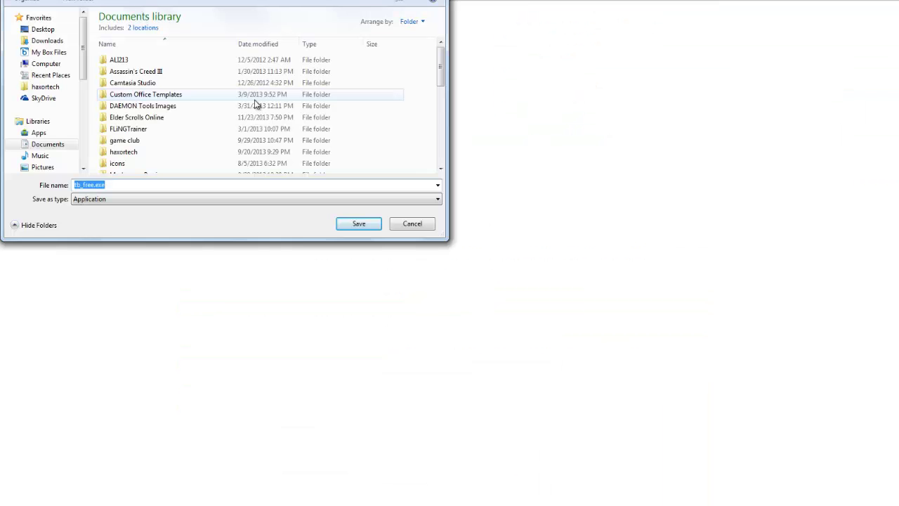
click(50, 41)
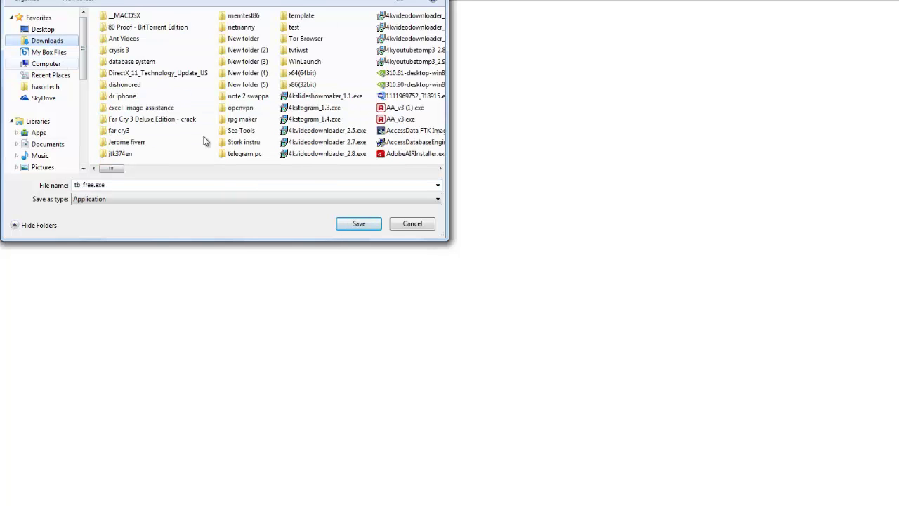
click(359, 224)
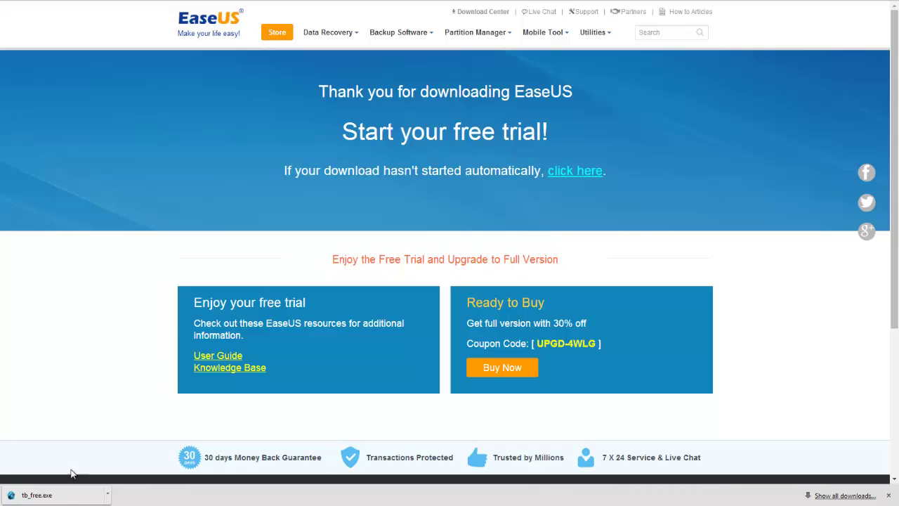
- Run the downloaded installer with English as the setup language and accept the license agreement
drag(35, 495, 775, 249)
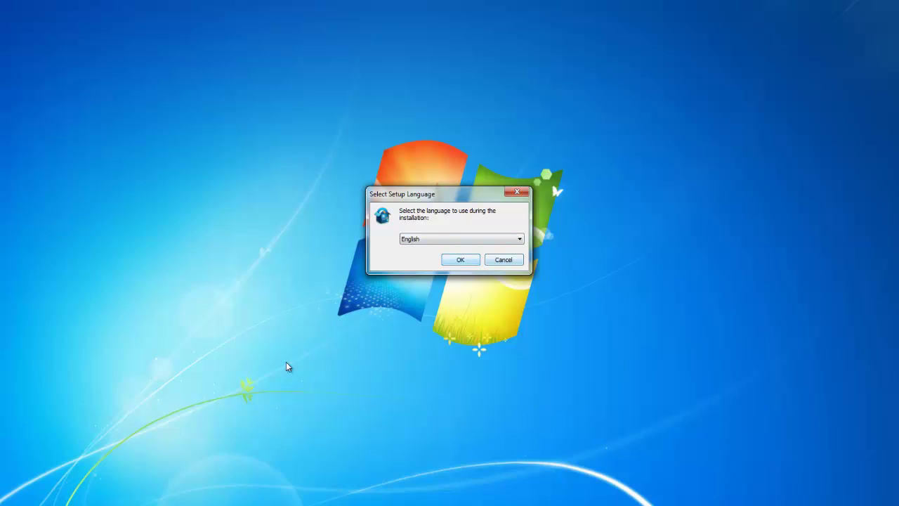
key(Return)
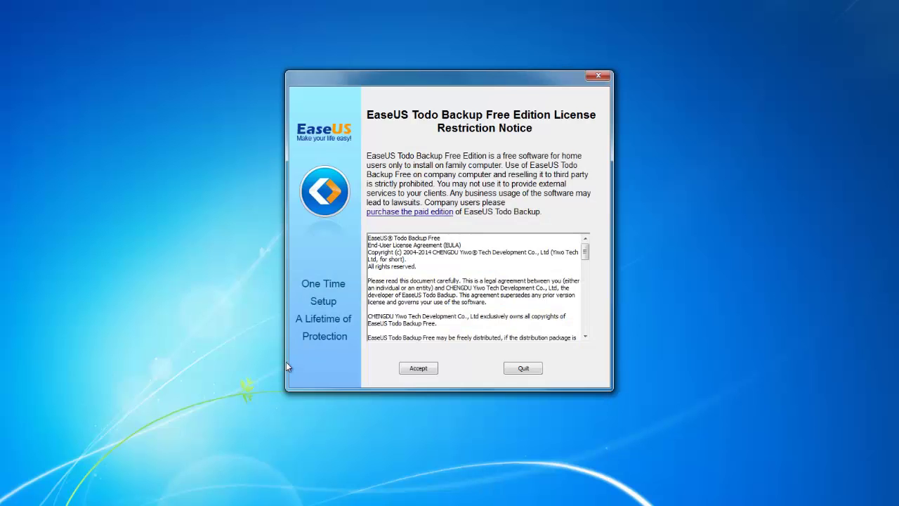
key(Return)
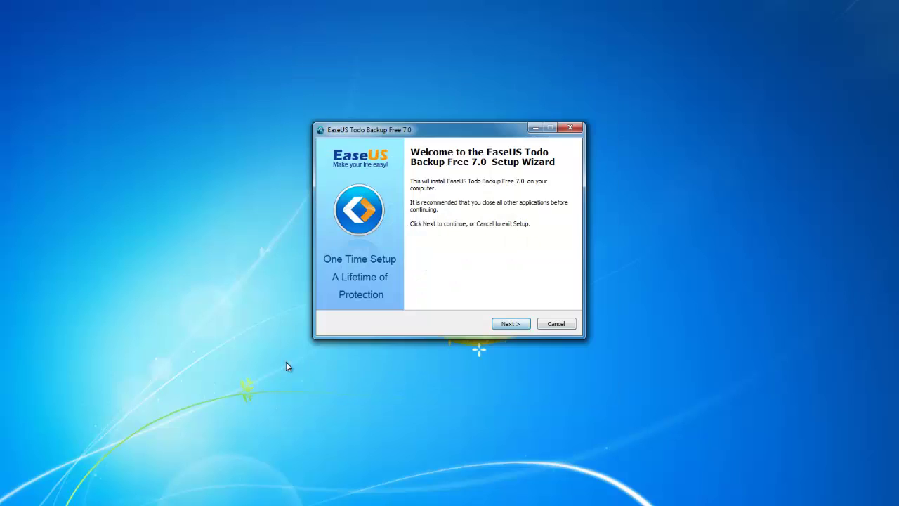
- Install Todo Backup Free 7.0 with the default folder and additional tasks, launch it, and keep the current Free license
key(Return)
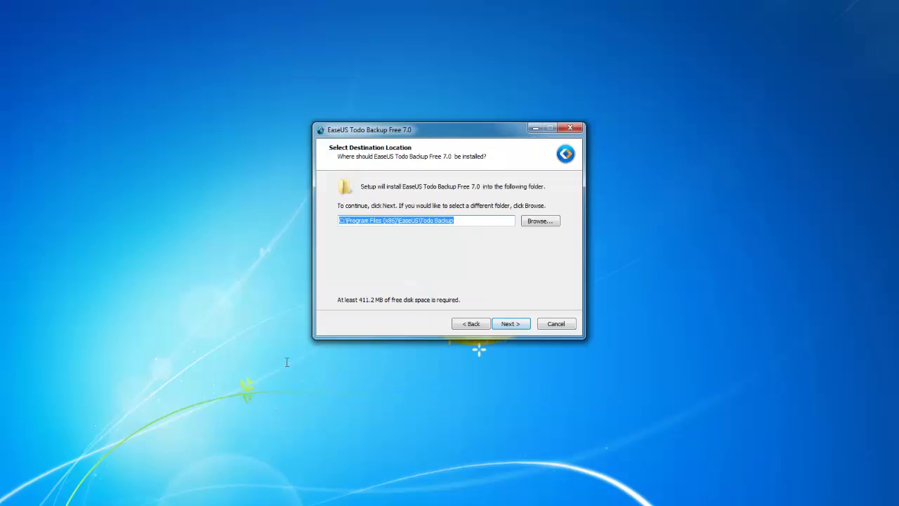
key(Return)
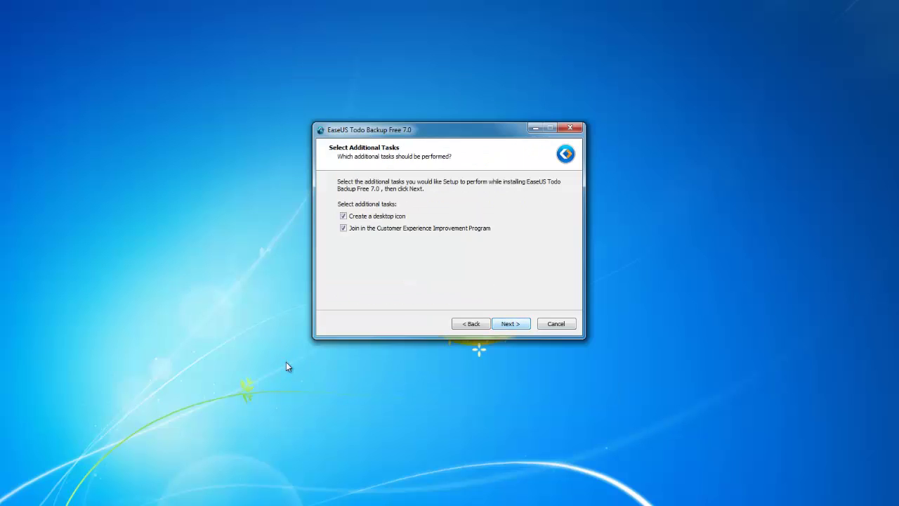
key(Return)
key(Return)
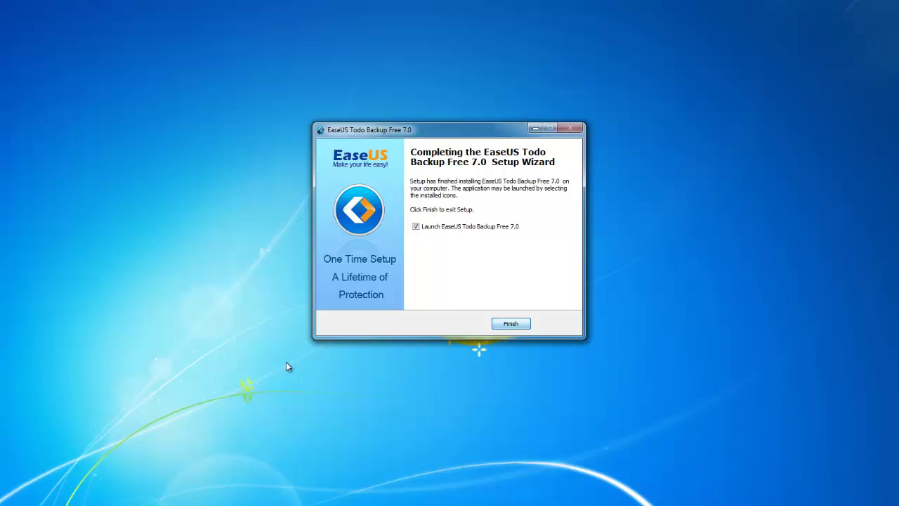
key(Return)
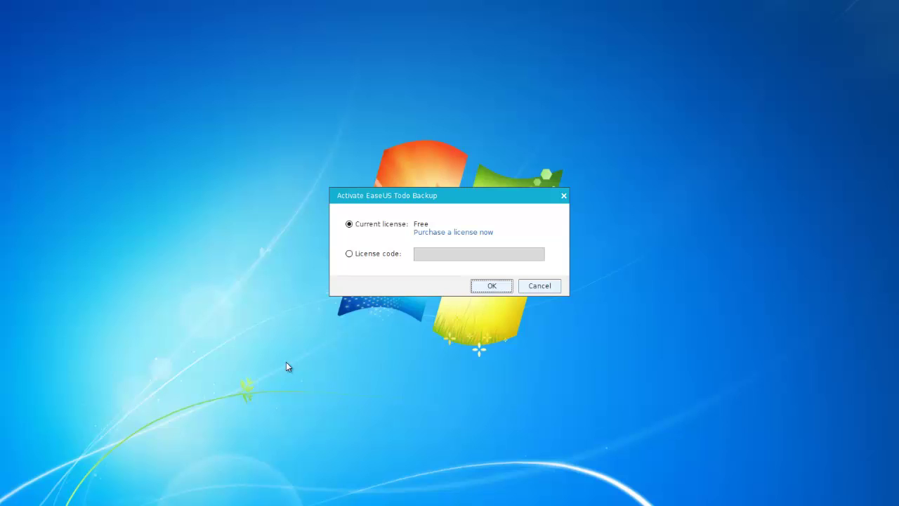
key(Return)
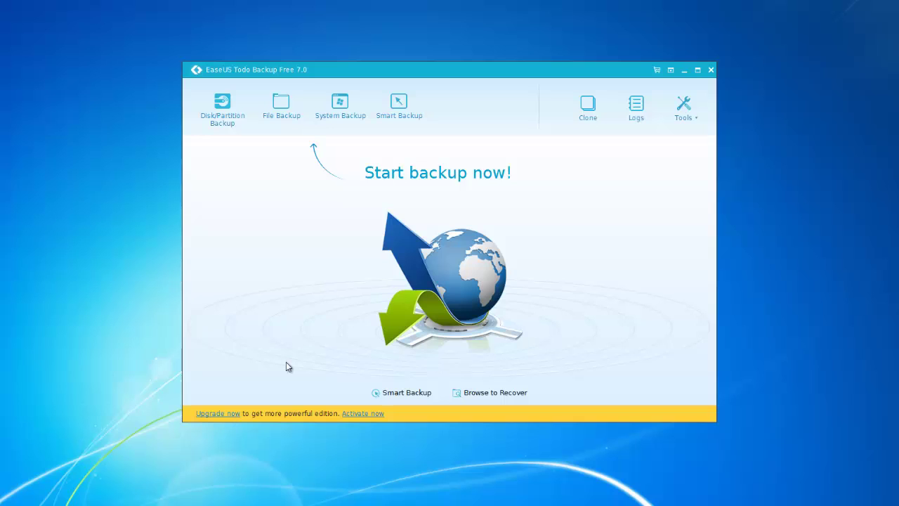
- Create a file backup to H:\My Backups\ with the description "File Backup" and start it
key(Return)
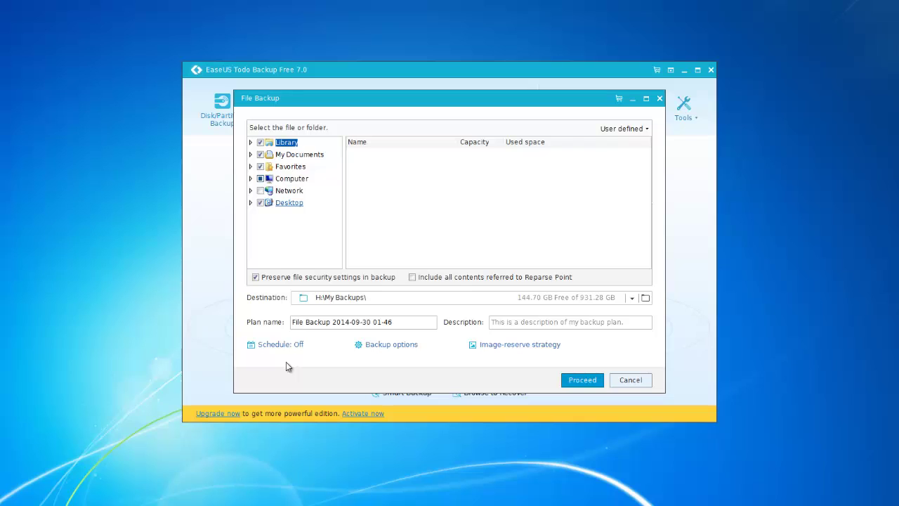
key(Tab)
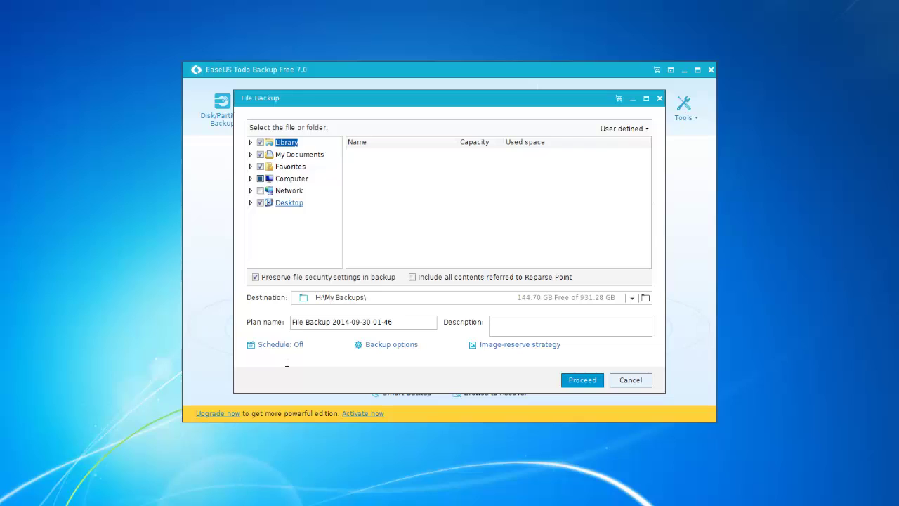
text(File Backup)
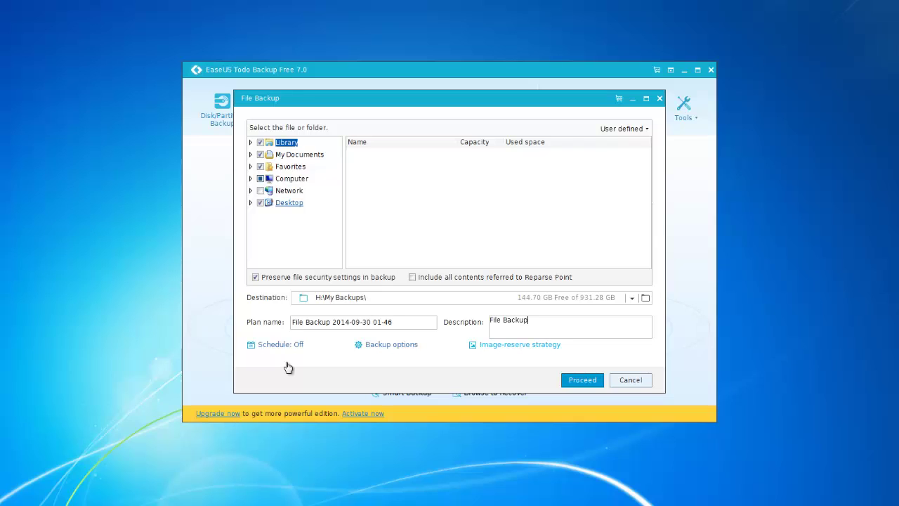
key(Return)
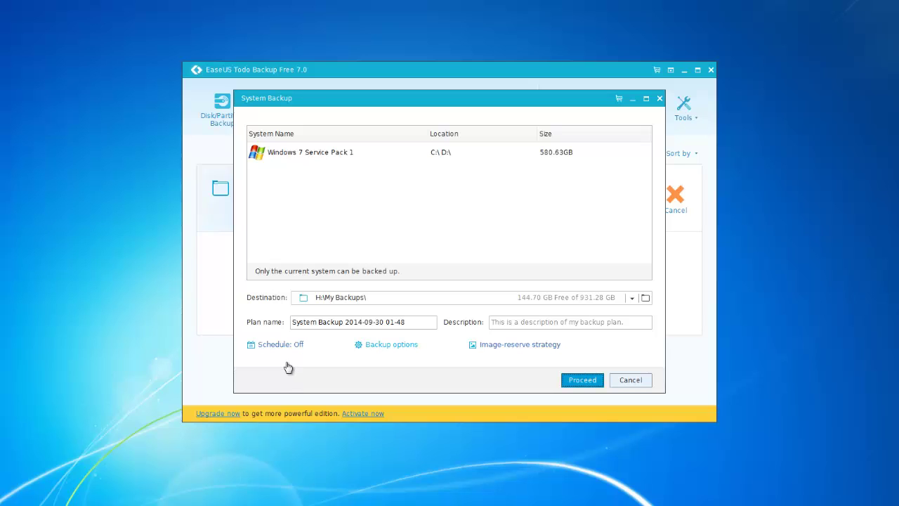
- Check the system backup's options without changing them, and start backing up Windows 7 Service Pack 1 to H:\My Backups\
click(287, 363)
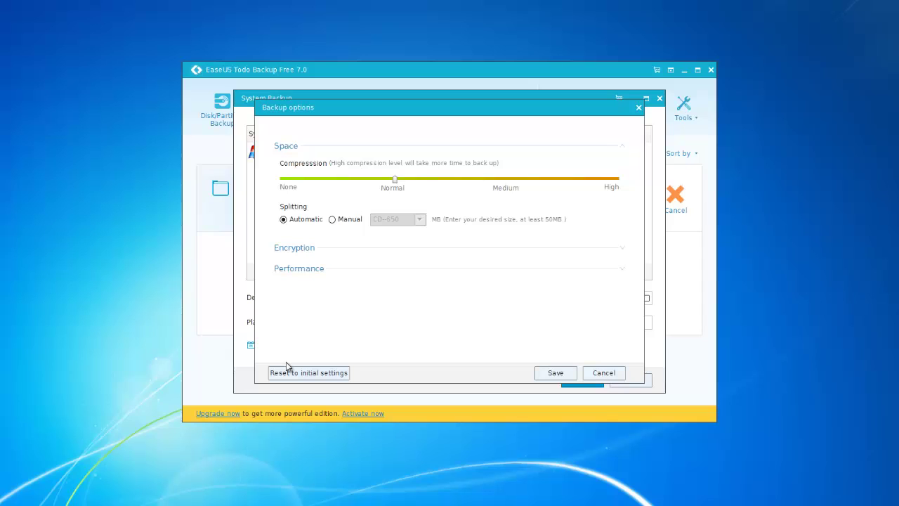
key(Escape)
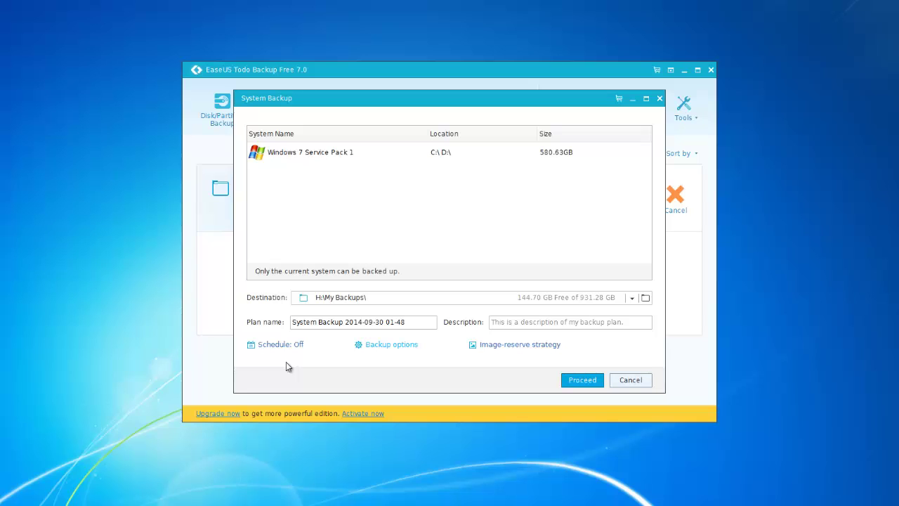
key(Return)
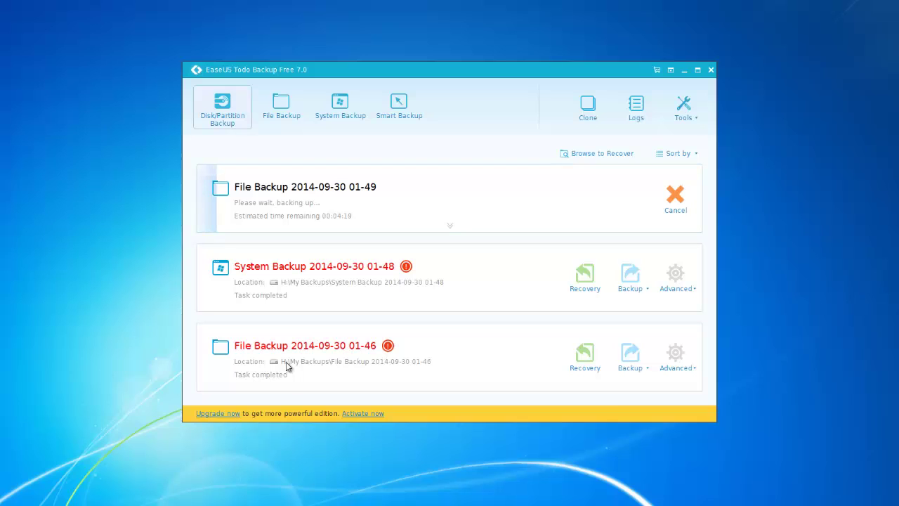
- Try selecting the Windows 7 C: and Partition_1 D: partitions for a disk/partition backup, and cancel the plan
key(Return)
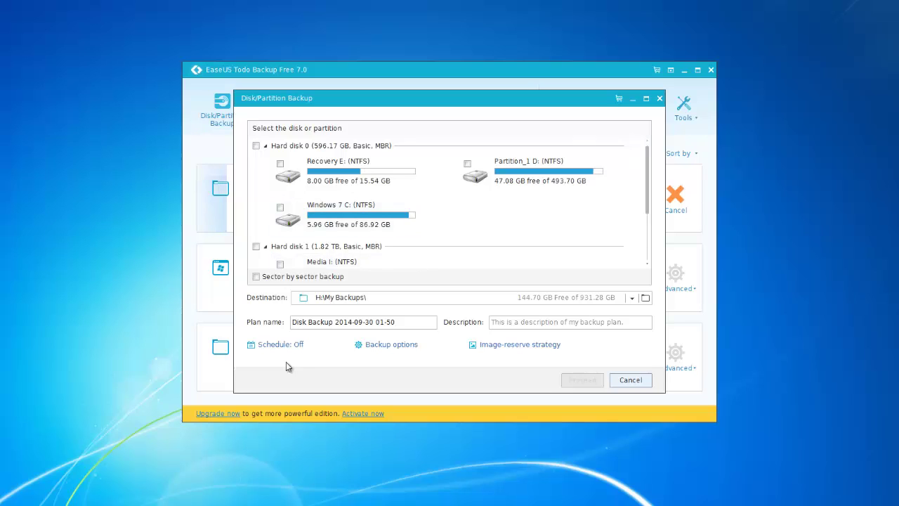
key(Down)
key(Down)
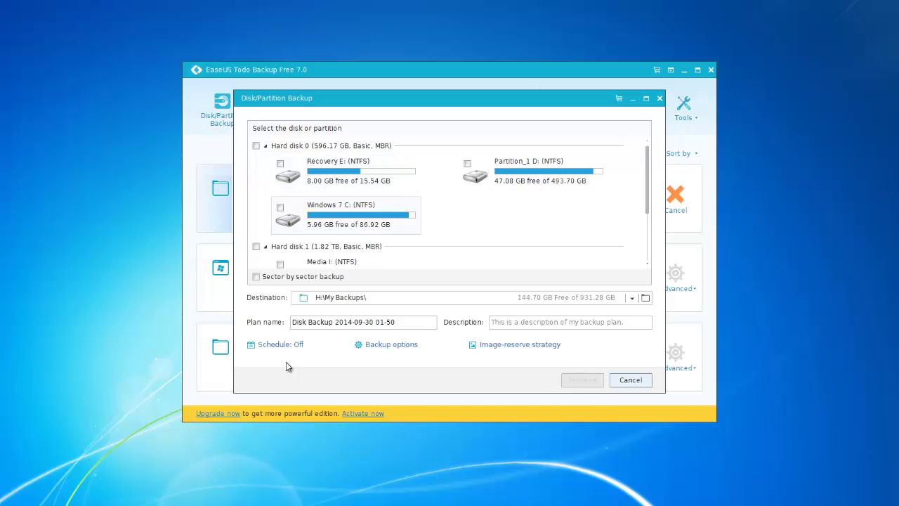
key(space)
scroll(288, 366, down, 3)
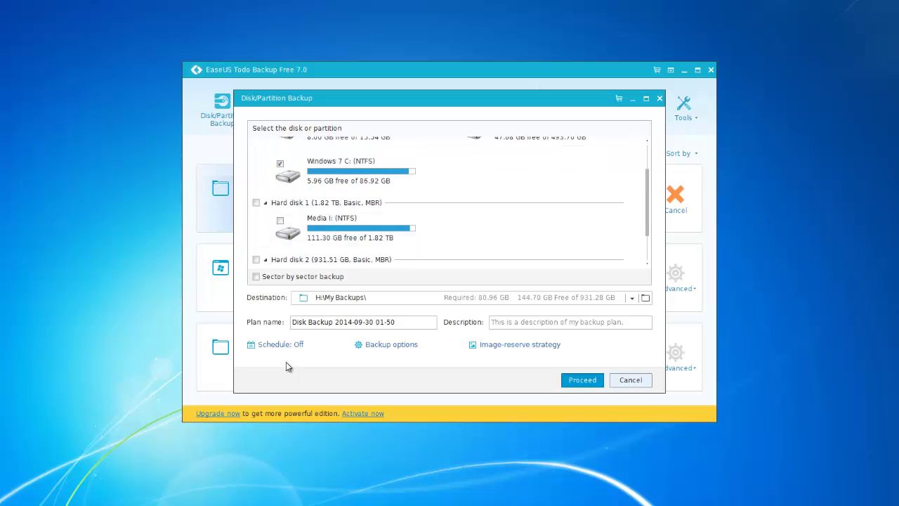
scroll(288, 366, up, 3)
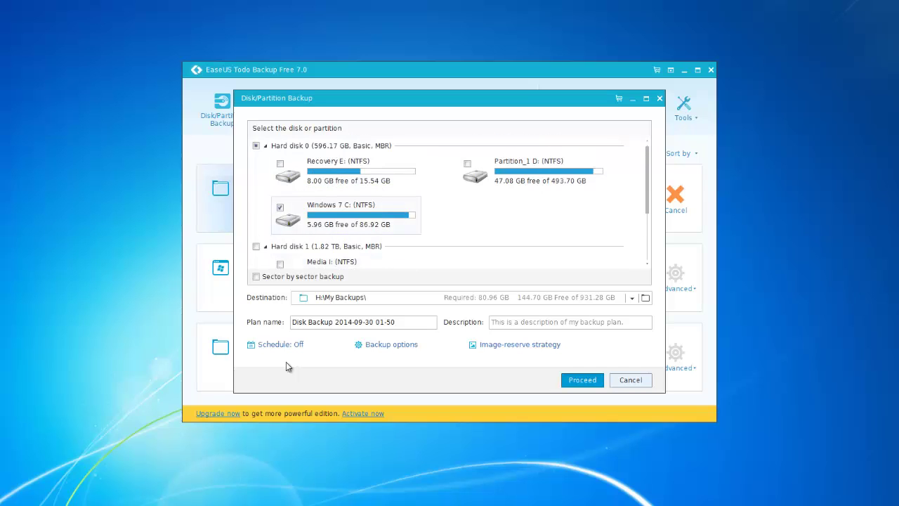
key(Up)
key(space)
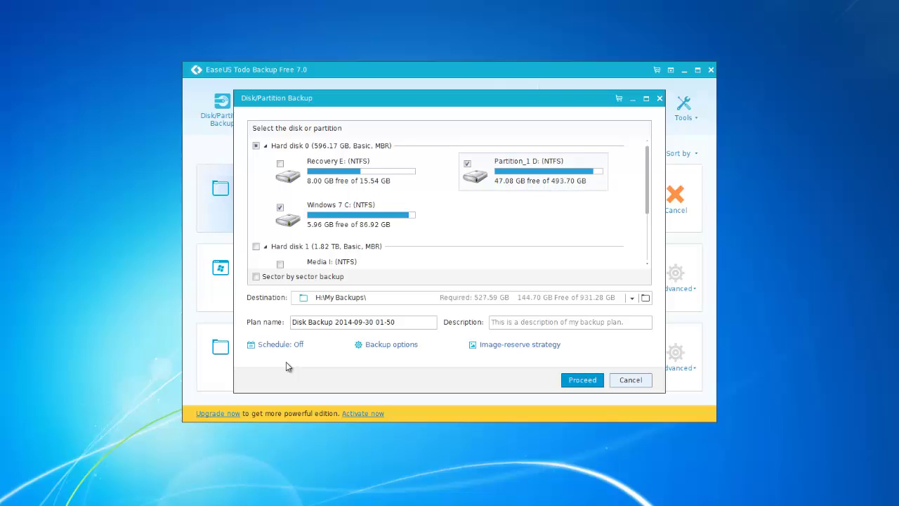
scroll(286, 366, down, 2)
scroll(287, 365, down, 2)
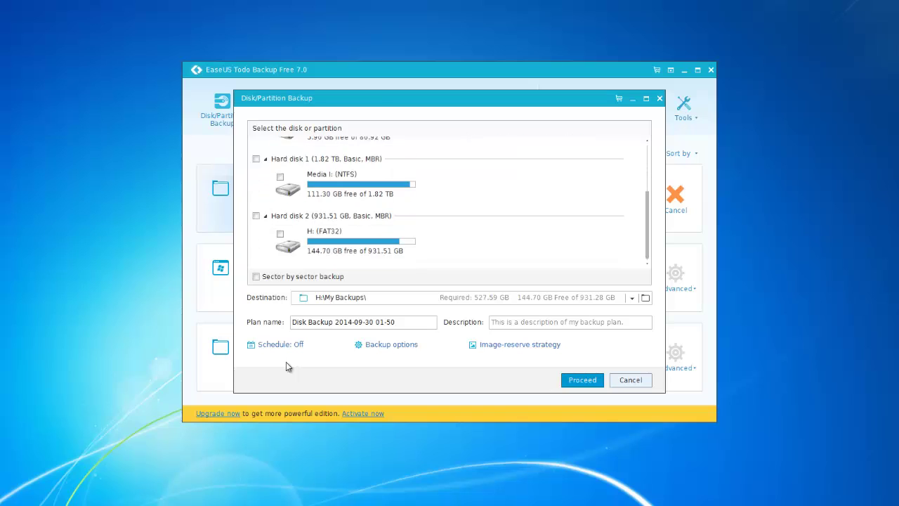
scroll(286, 366, up, 1)
scroll(286, 366, down, 1)
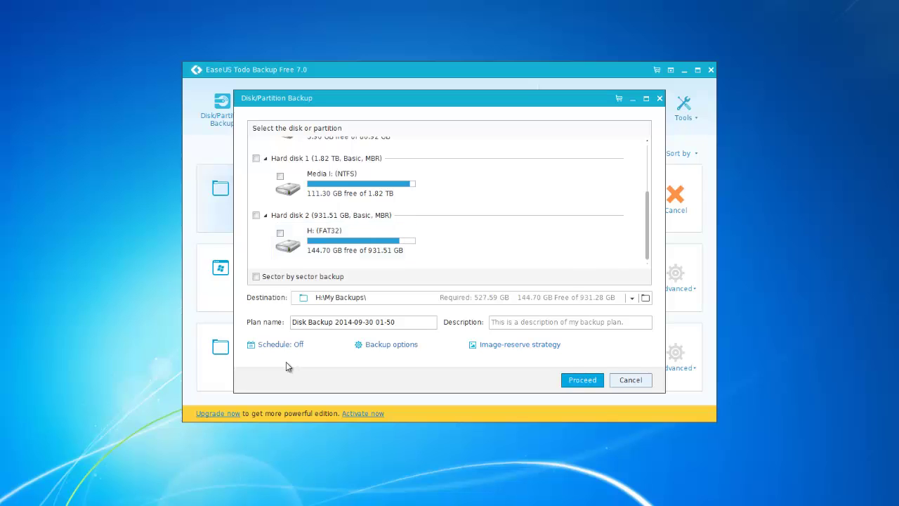
key(Escape)
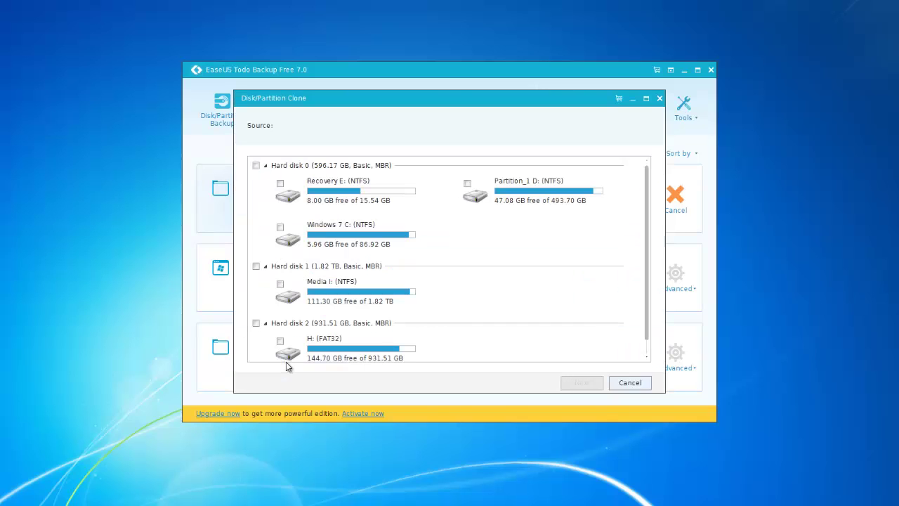
- Leave the disk/partition clone without choosing a source, and view the backup logs
key(Escape)
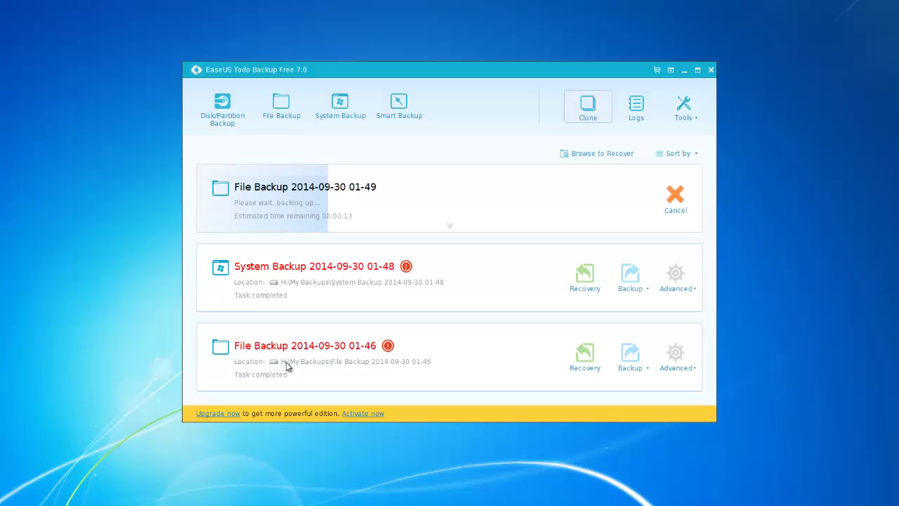
key(Return)
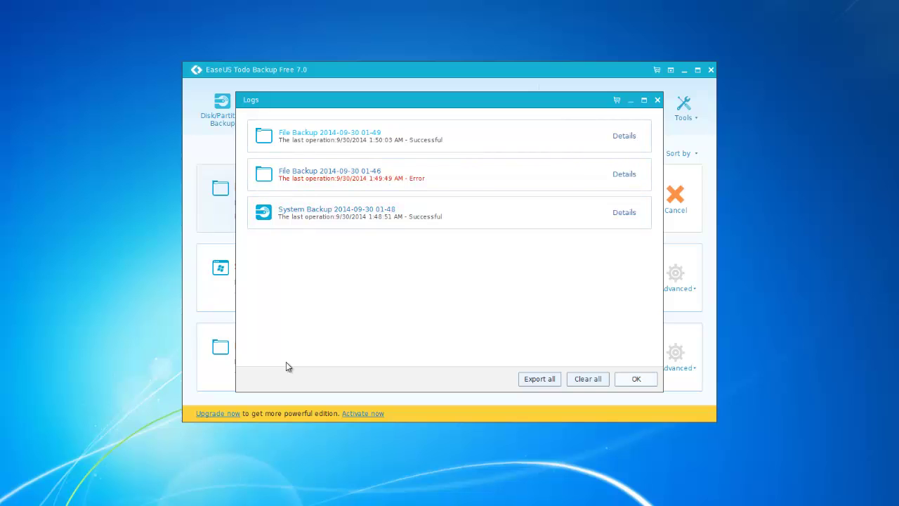
key(Return)
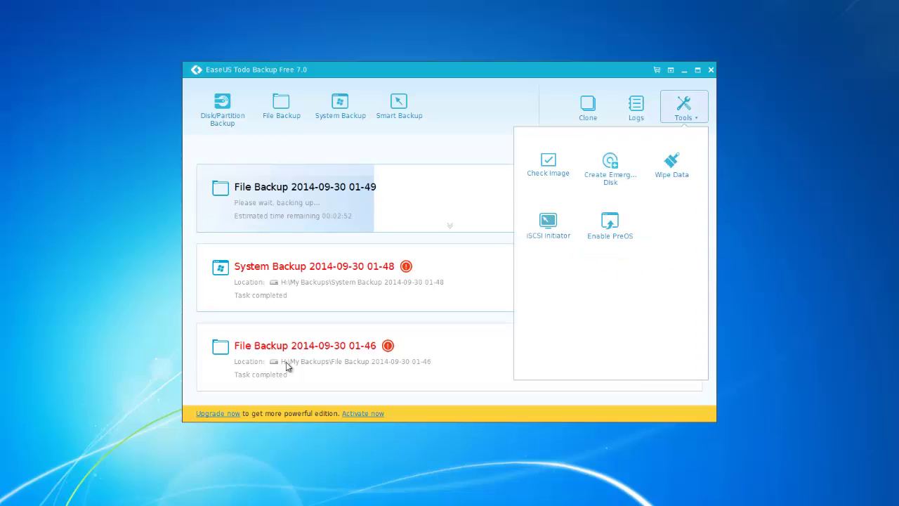
- Look through the additional tools and view the options for creating an emergency disk, without creating one
key(Right)
key(Right)
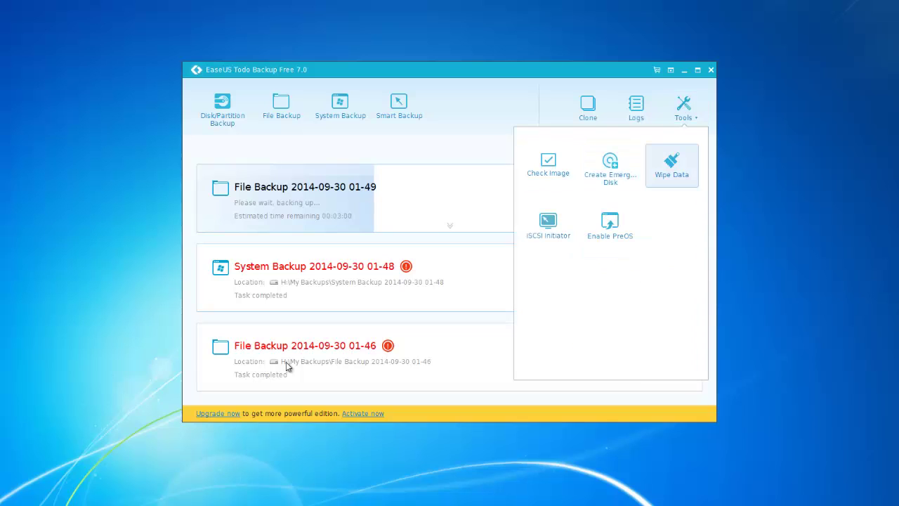
key(Escape)
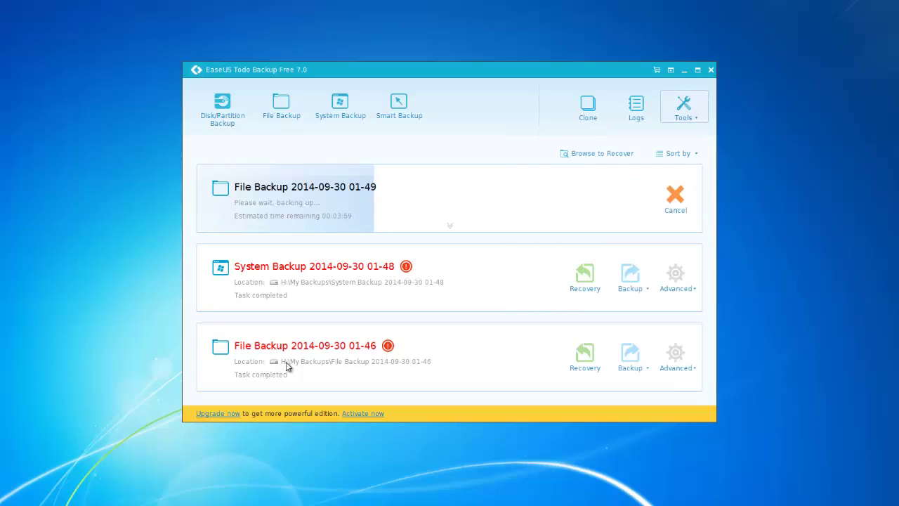
key(Return)
key(Right)
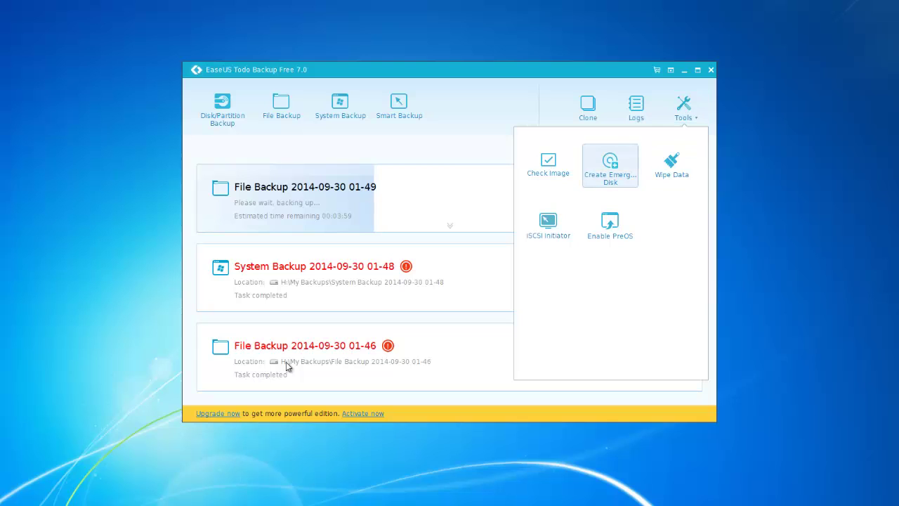
key(Return)
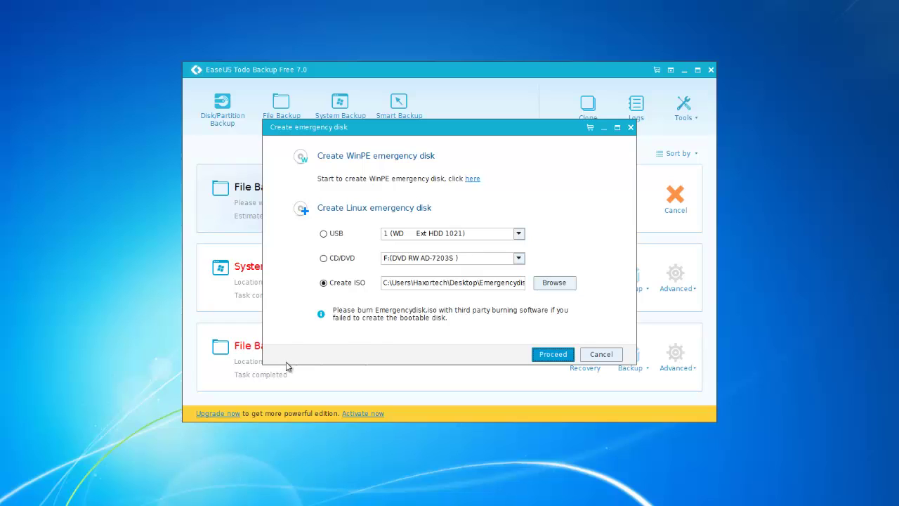
key(Escape)
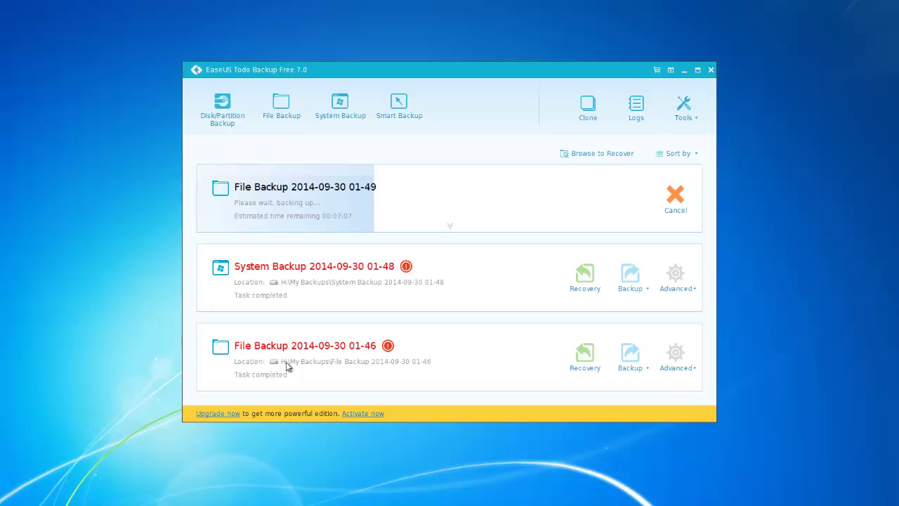